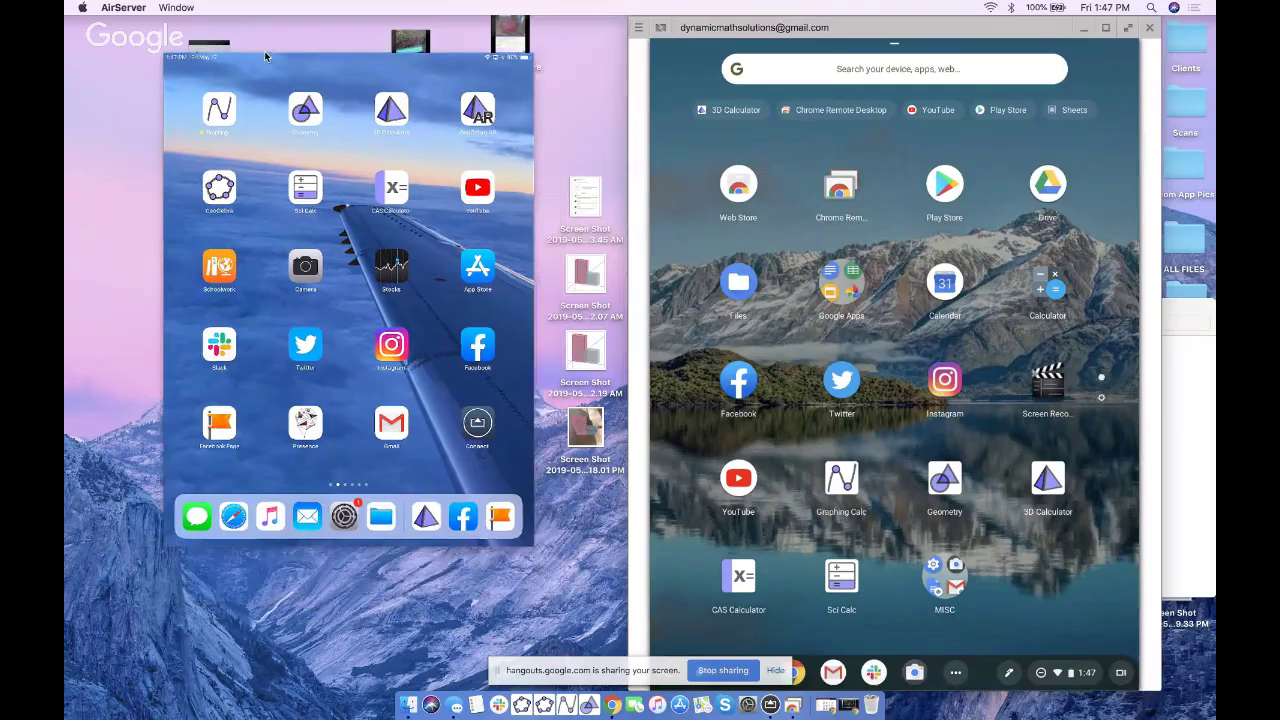
# Enlarge the iPad mirror window and move it right beside the Chromebook mirror
pyautogui.moveTo(450, 513); pyautogui.dragTo(590, 690)
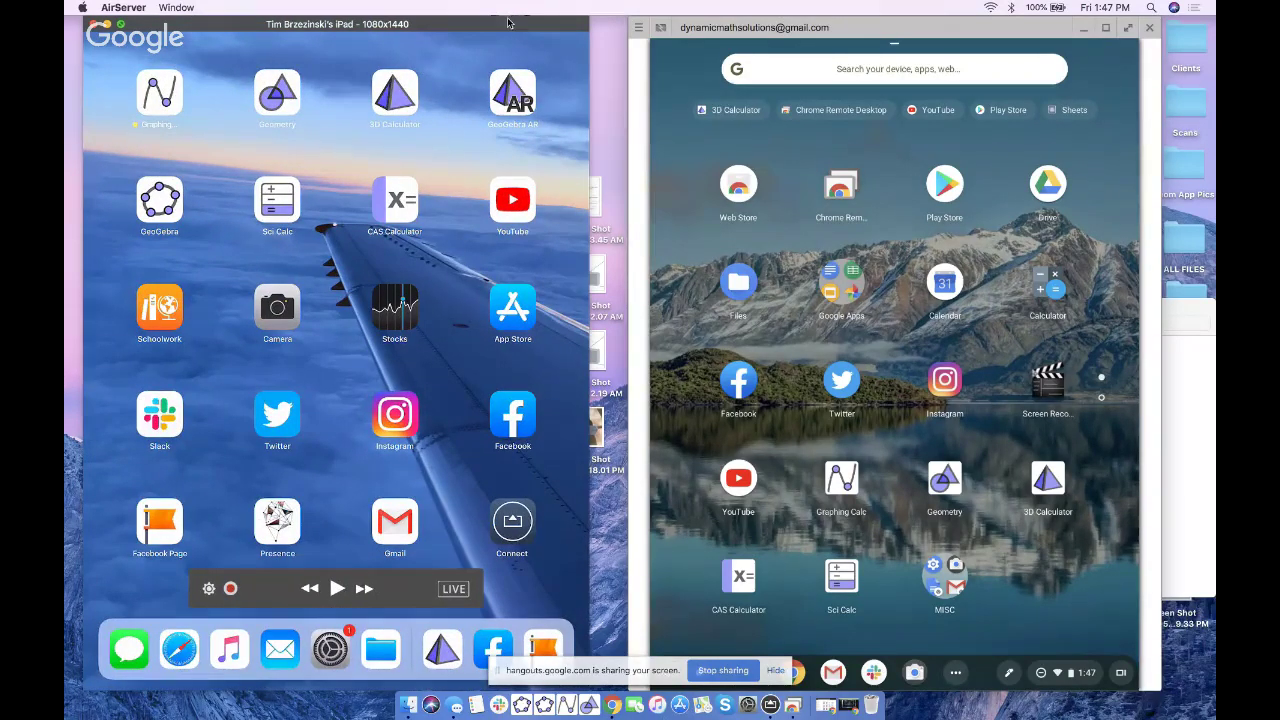
pyautogui.moveTo(500, 25); pyautogui.dragTo(536, 25)
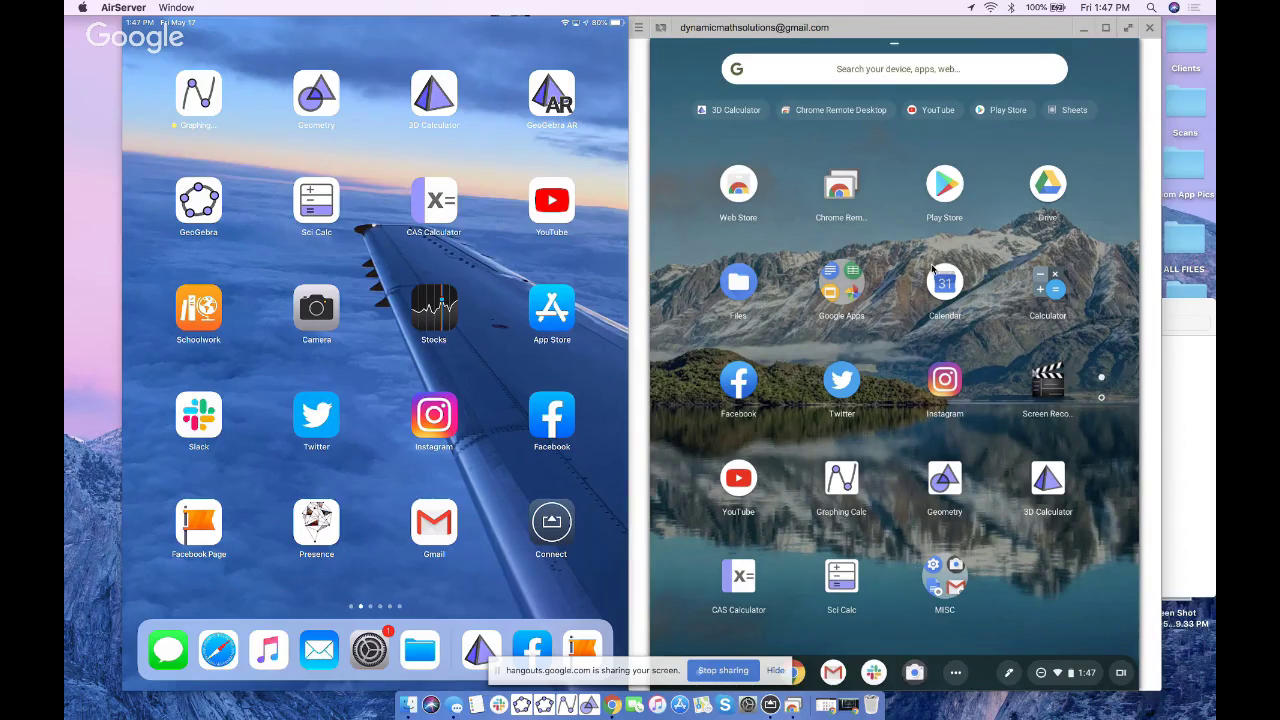
# In Chrome, open the Surface Area: Intuitive Introduction activity from the Algebra & Geometry cards
pyautogui.click(614, 706)
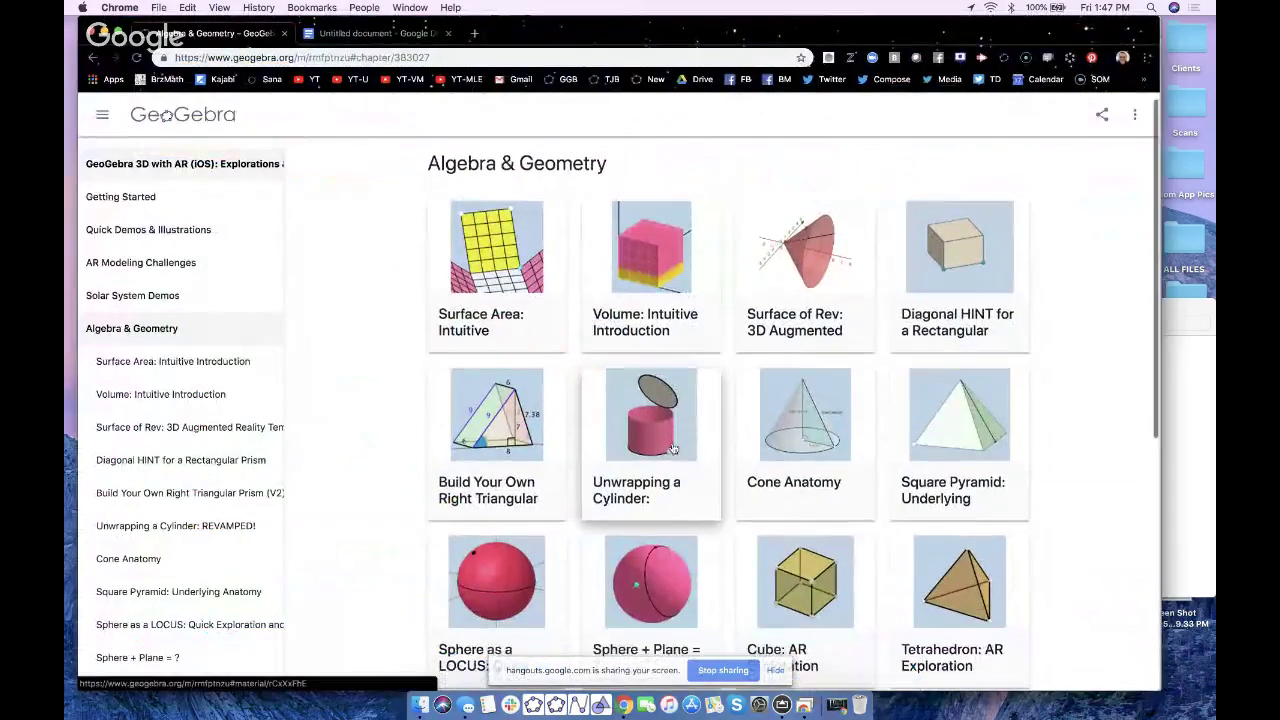
pyautogui.scroll(1, 673, 449)
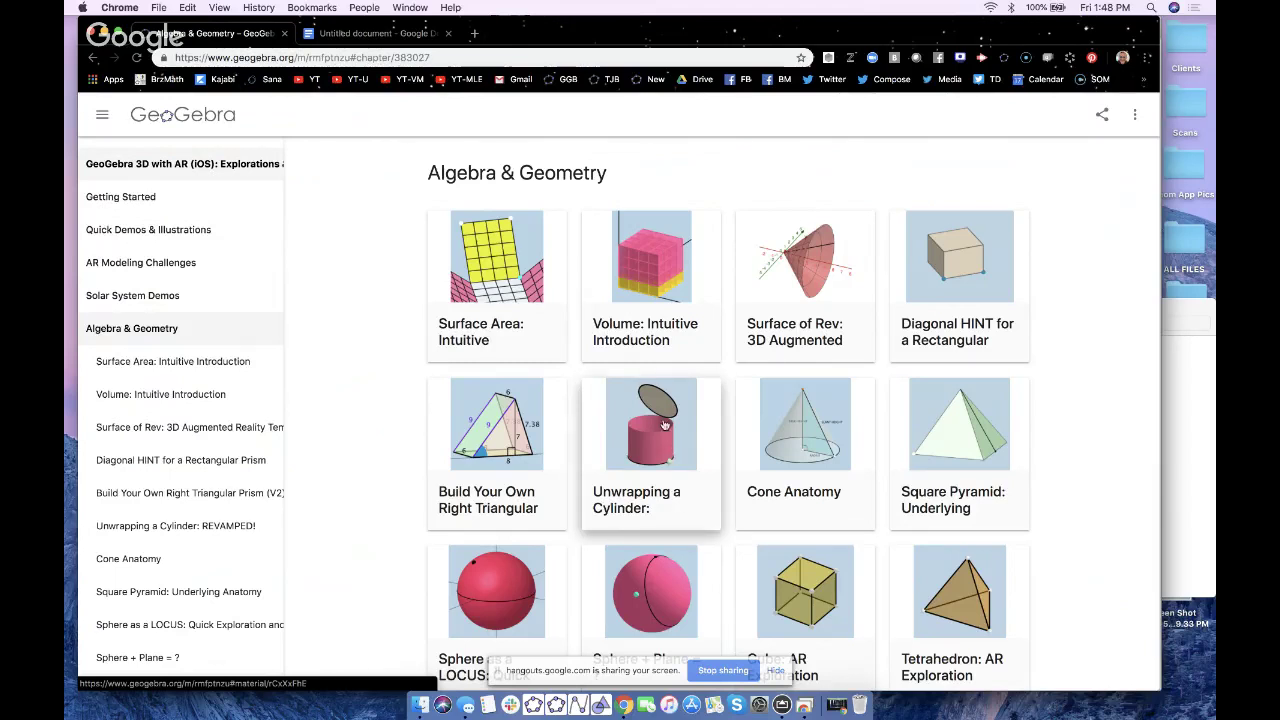
pyautogui.scroll(-2, 665, 425)
pyautogui.scroll(1, 665, 425)
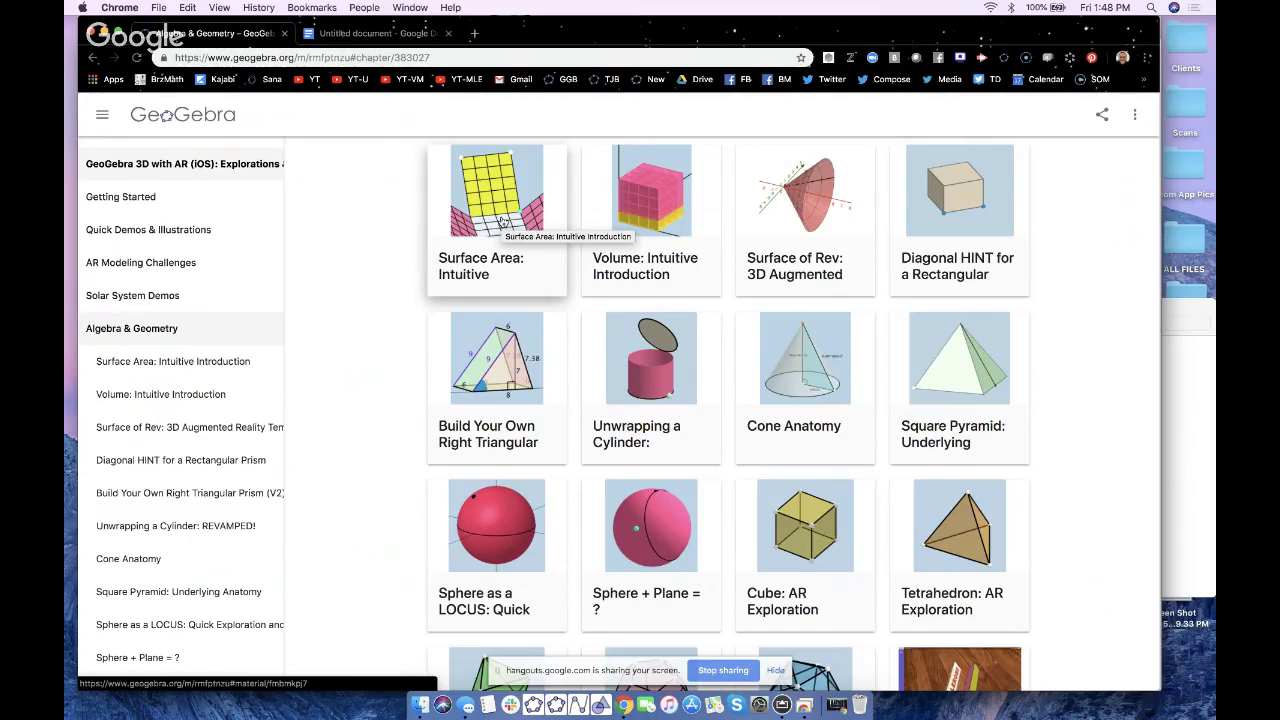
pyautogui.click(504, 222)
pyautogui.scroll(-2, 334, 347)
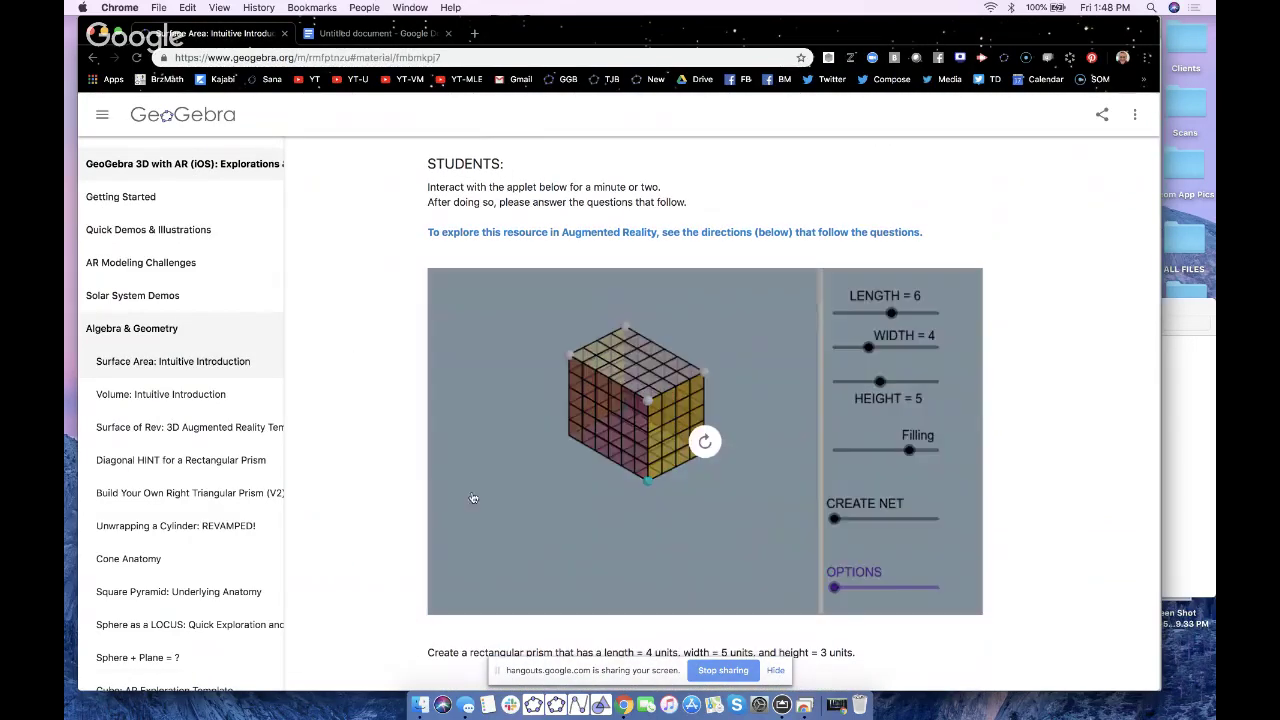
# Move the 6×4×5 prism lower, try the CREATE NET slider, and rotate the view slightly
pyautogui.click(716, 476)
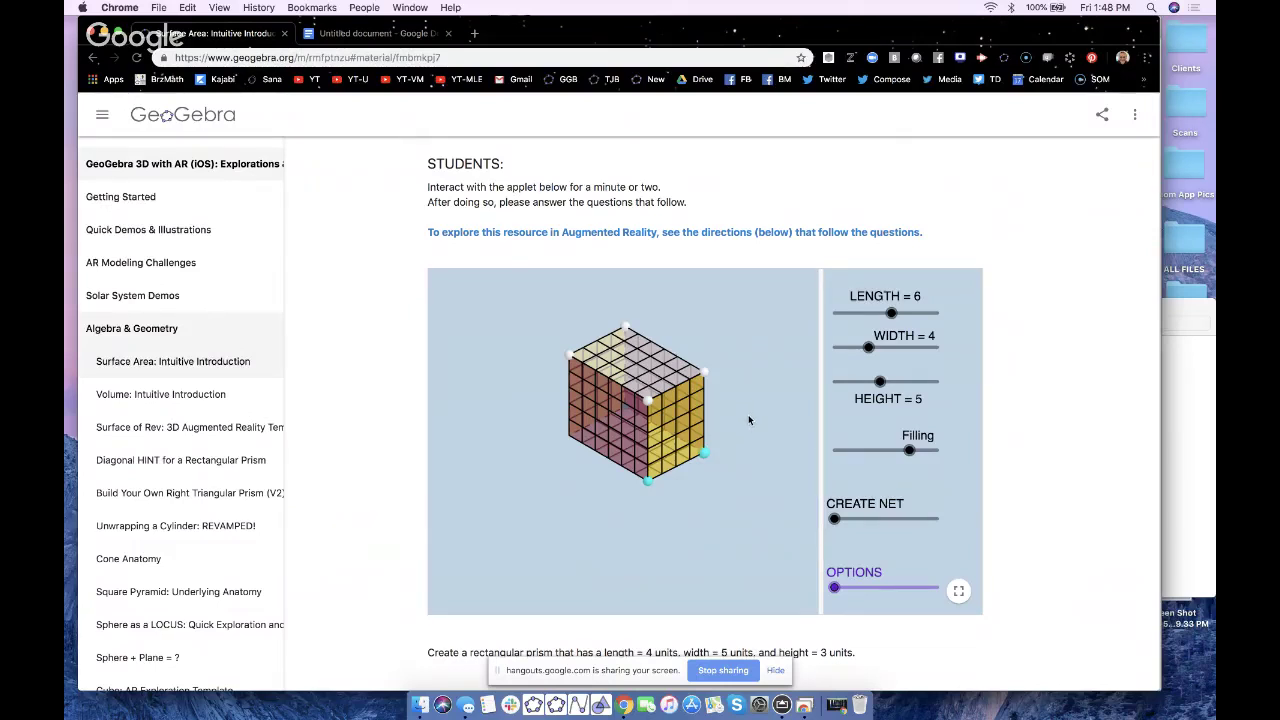
pyautogui.keyDown('shift'); pyautogui.moveTo(731, 410); pyautogui.dragTo(734, 457); pyautogui.keyUp('shift')
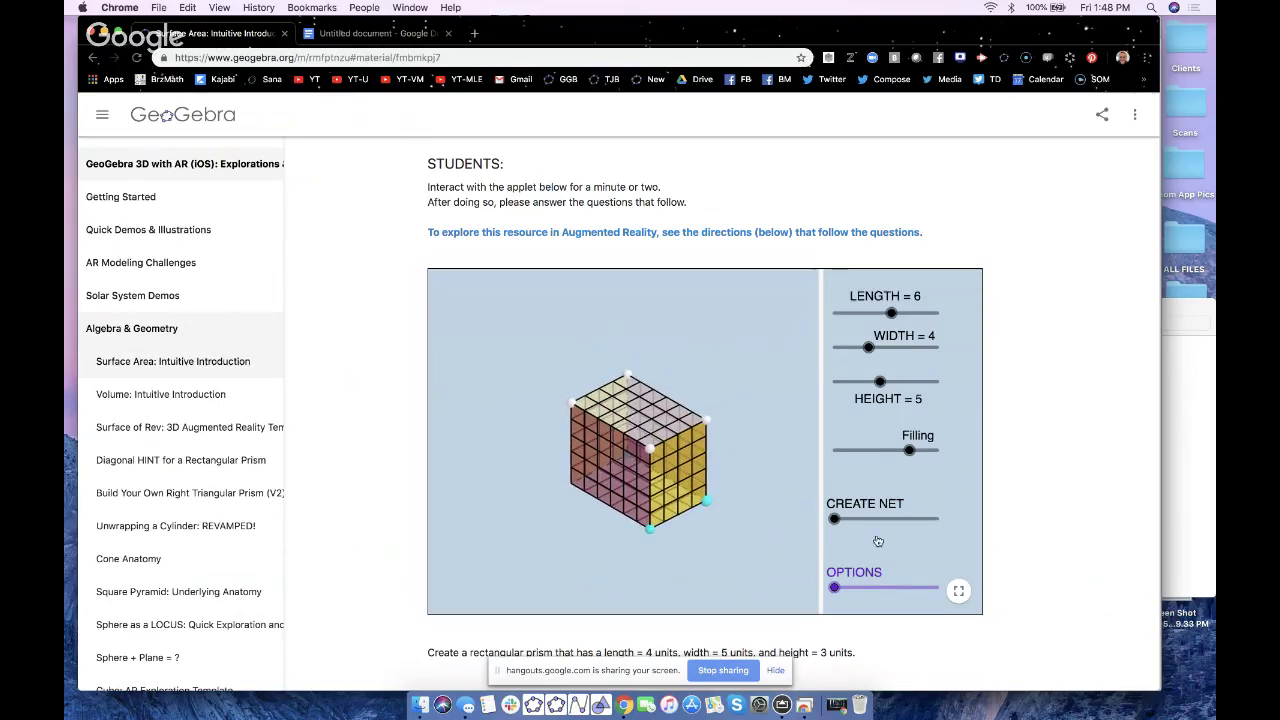
pyautogui.moveTo(834, 519); pyautogui.dragTo(794, 522)
pyautogui.moveTo(716, 494); pyautogui.dragTo(734, 489)
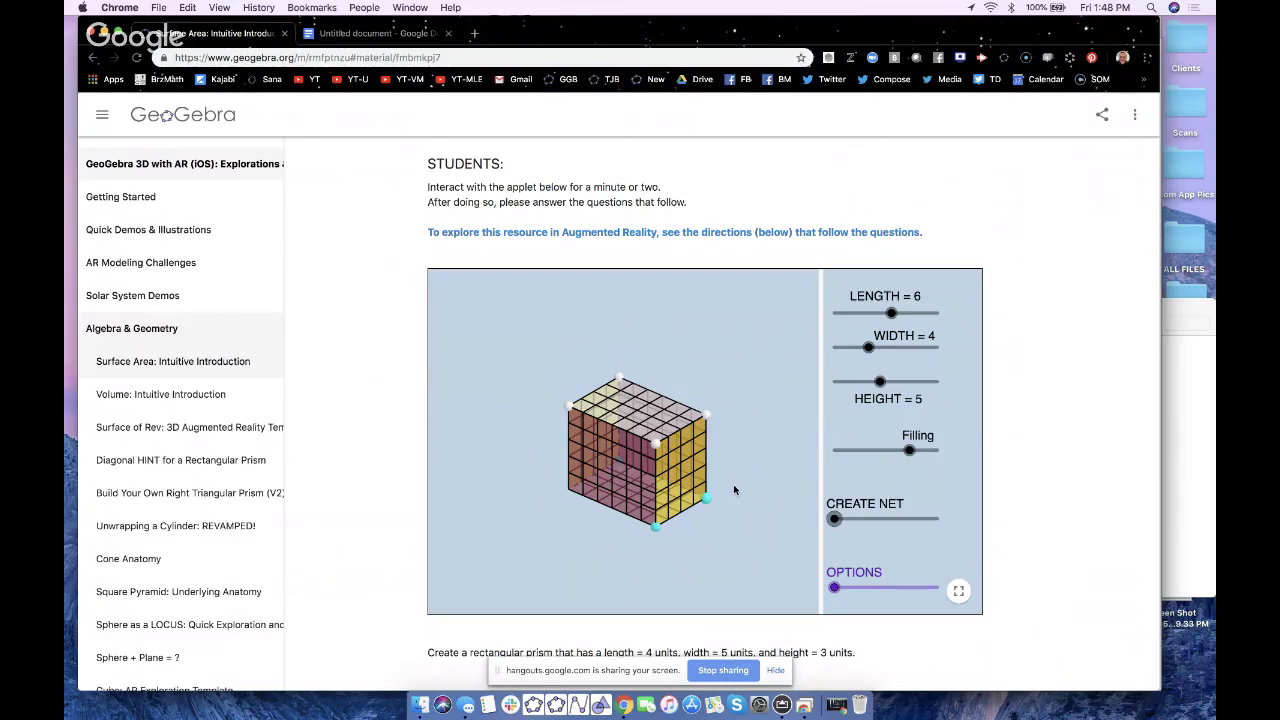
pyautogui.scroll(2, 369, 533)
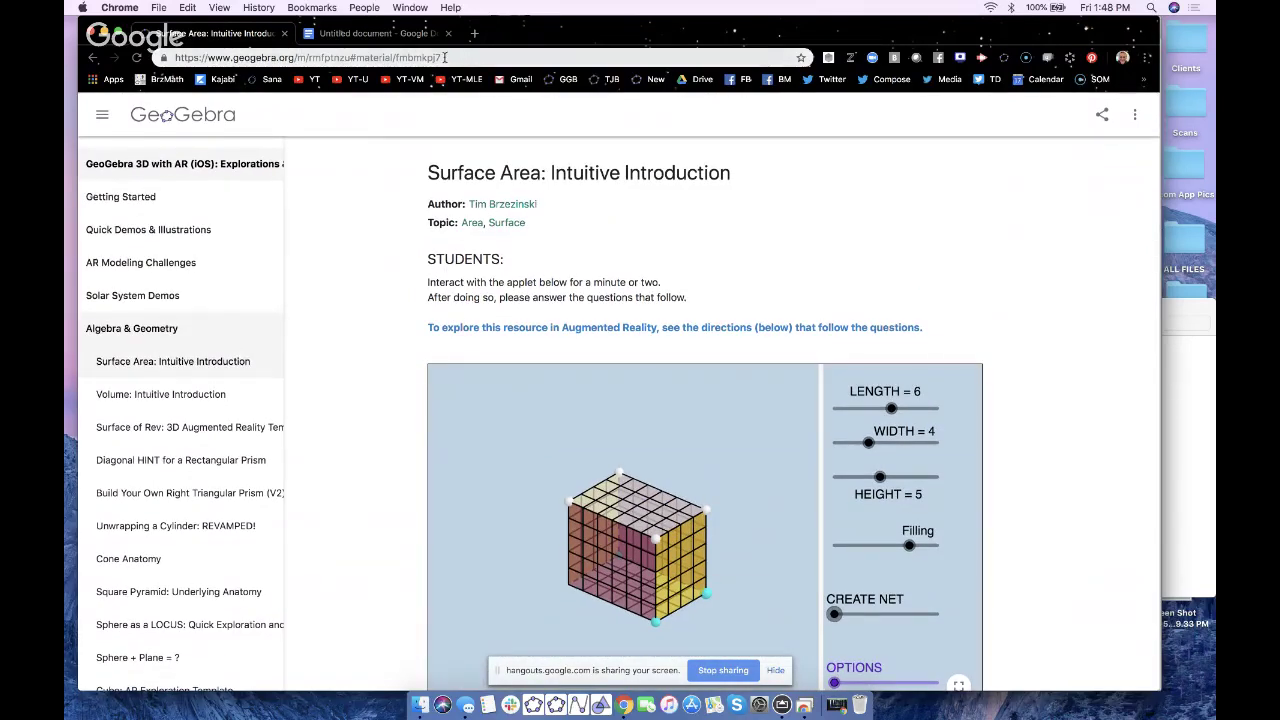
# Copy the material ID fmbmkpj7 from the activity's web address into the Untitled document
pyautogui.moveTo(441, 57); pyautogui.dragTo(397, 57)
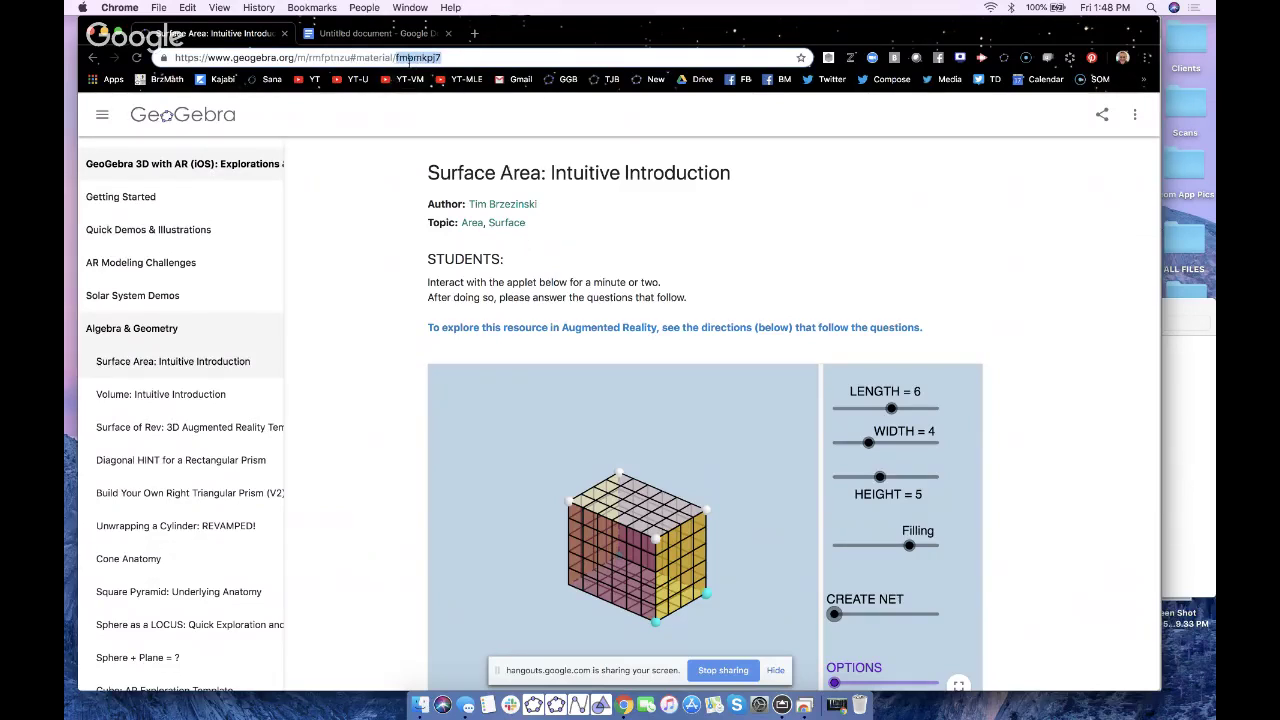
pyautogui.click(378, 33)
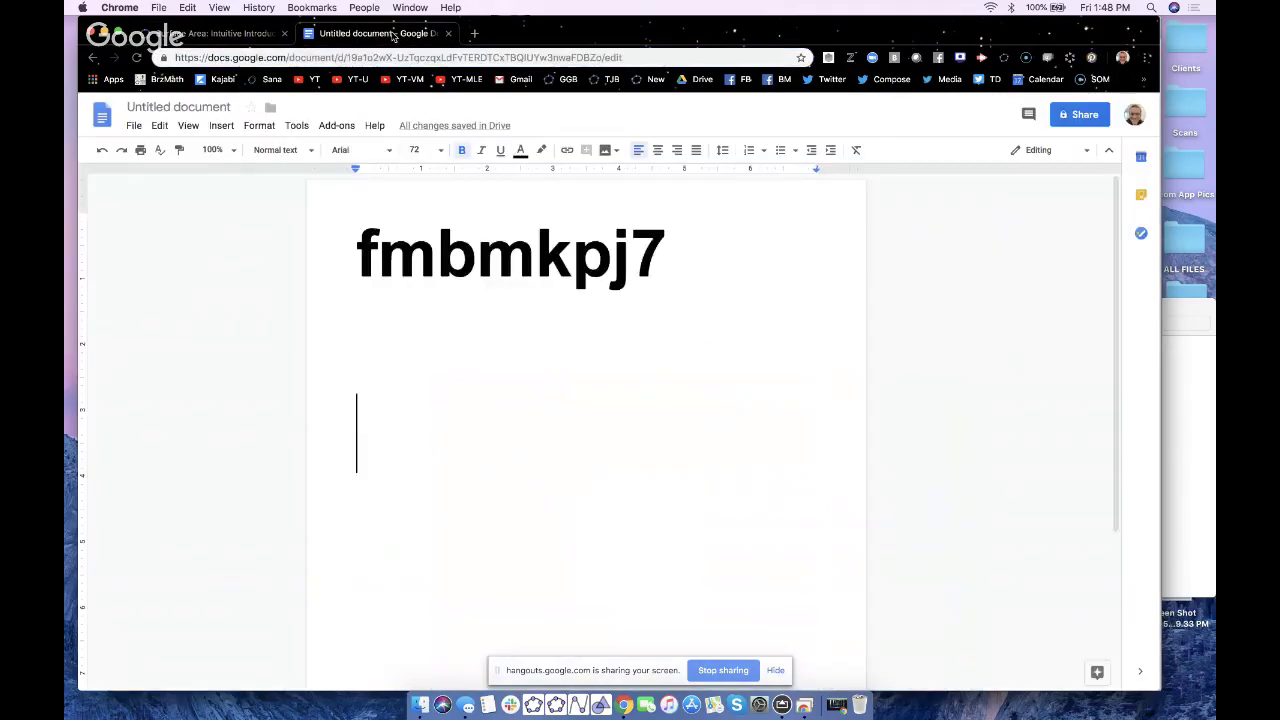
pyautogui.press('Up')
pyautogui.press('Left')
pyautogui.hotkey('shift', 'Right')
pyautogui.hotkey('shift', 'Right')
pyautogui.hotkey('shift', 'Right')
pyautogui.hotkey('shift', 'Right')
pyautogui.hotkey('shift', 'Right')
pyautogui.hotkey('shift', 'Right')
pyautogui.hotkey('shift', 'Right')
pyautogui.hotkey('shift', 'Right')
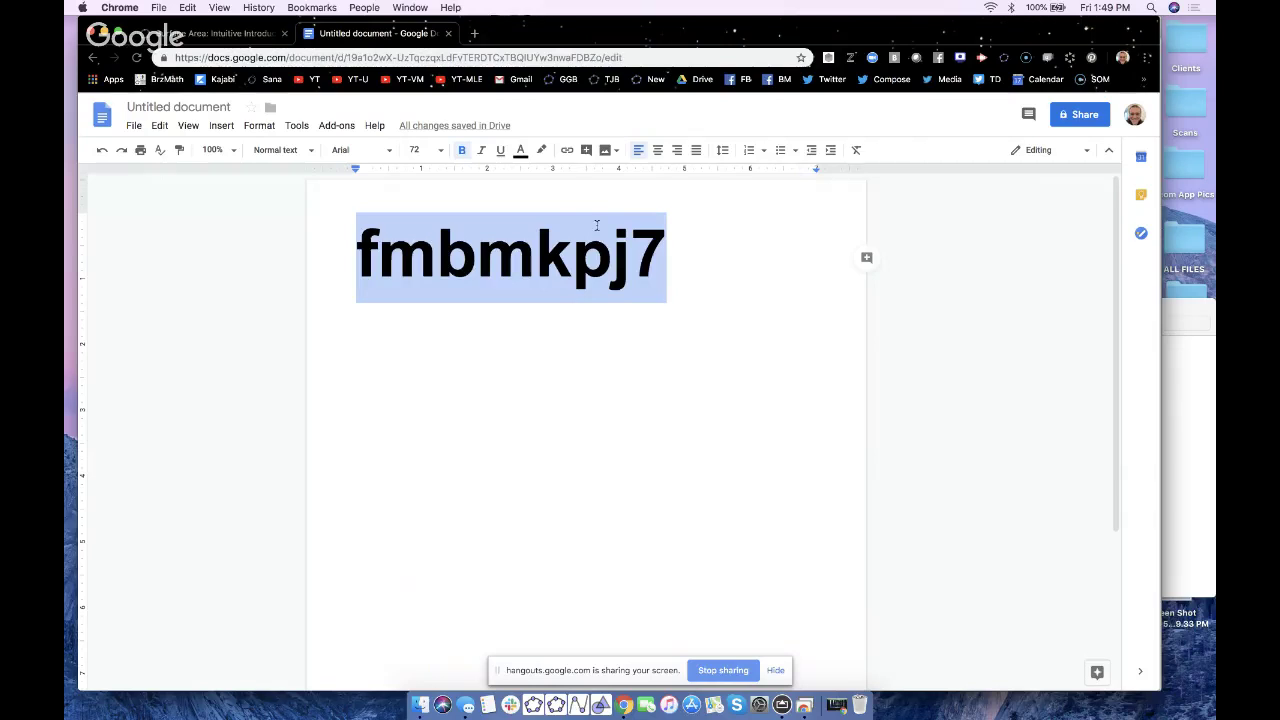
pyautogui.click(220, 33)
pyautogui.doubleClick(418, 57)
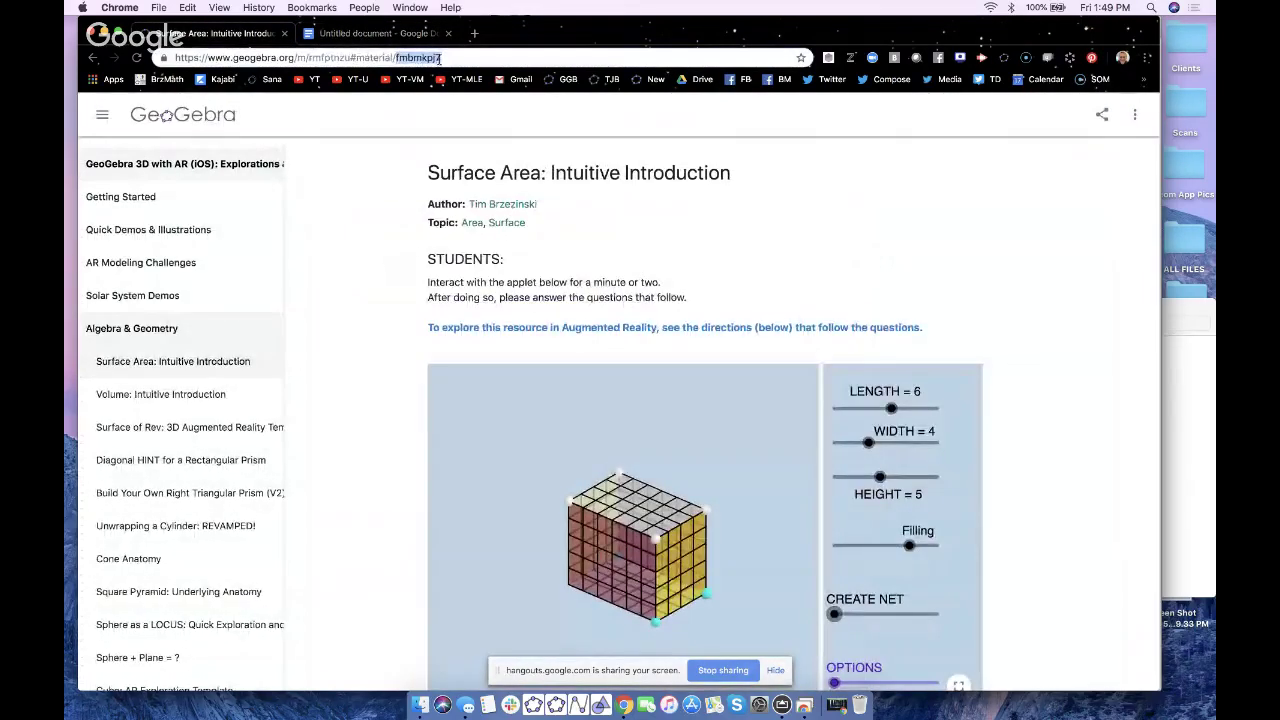
pyautogui.click(375, 33)
pyautogui.click(540, 346)
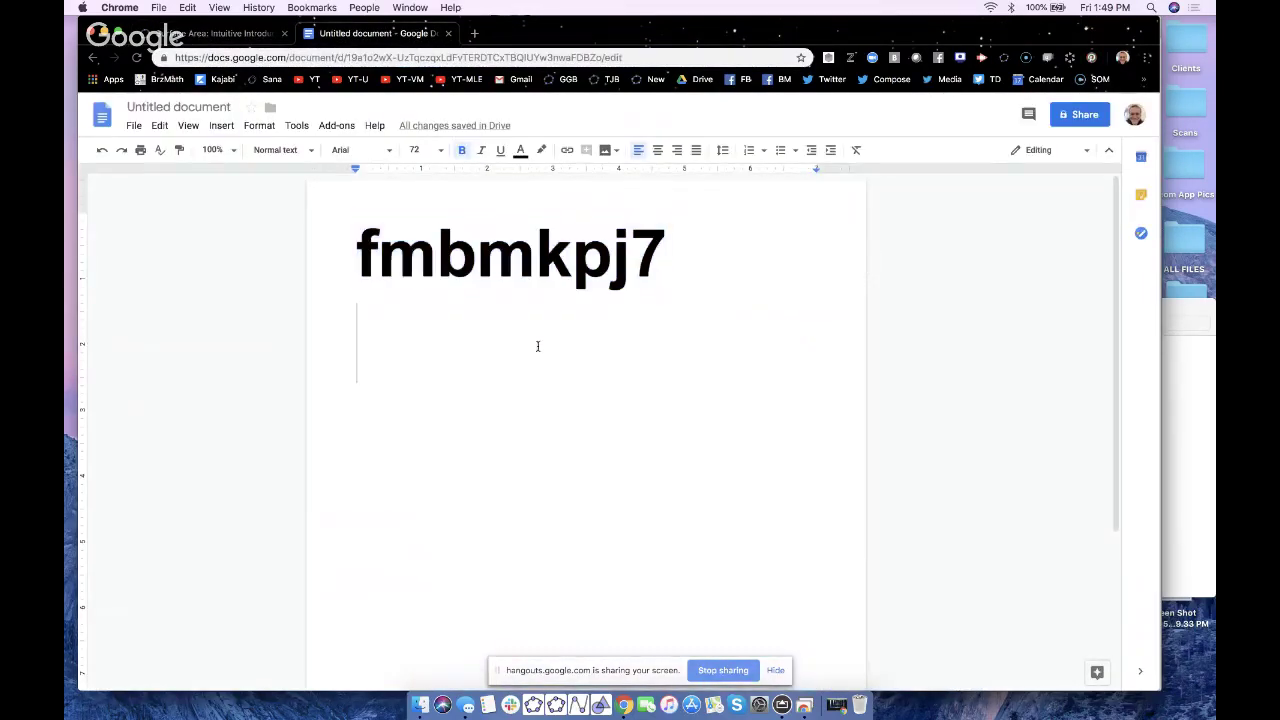
# Narrow the browser window to reveal the desktop, leaving the document with the ID showing
pyautogui.moveTo(80, 252); pyautogui.dragTo(627, 263)
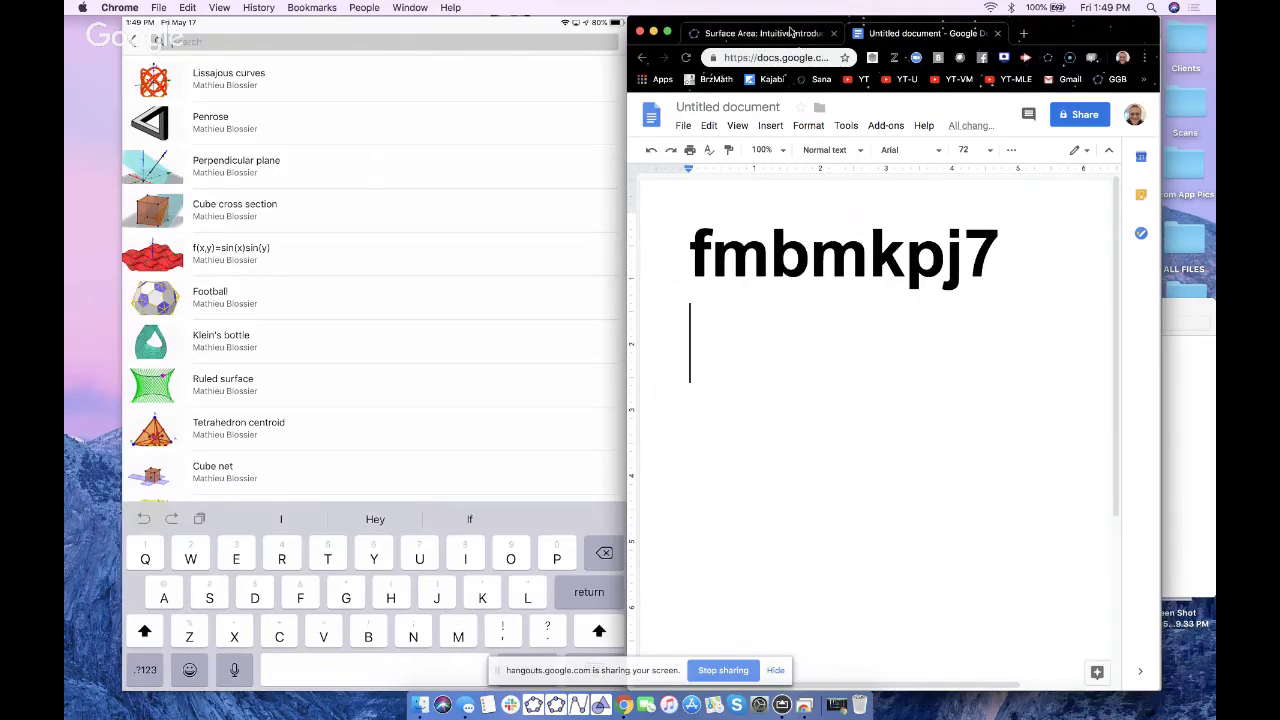
pyautogui.click(790, 33)
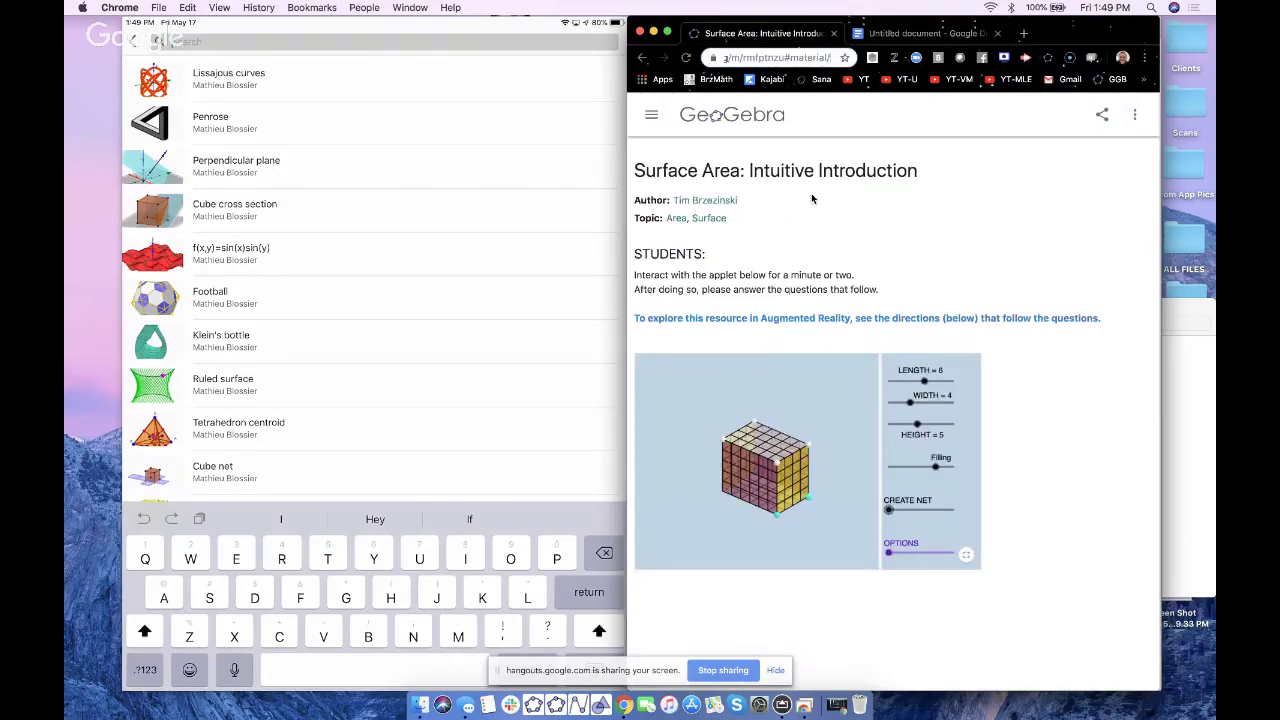
pyautogui.click(928, 33)
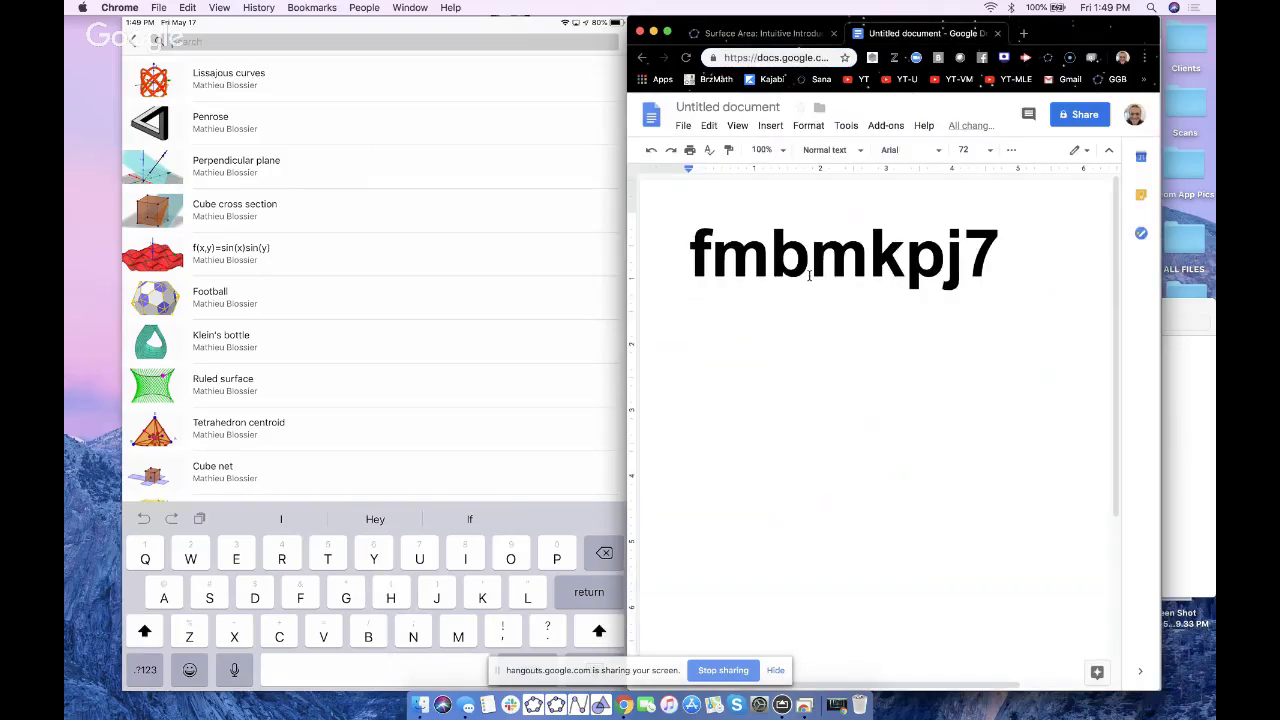
# On the iPad, search GeoGebra Resources for the material ID fmbmkpj7
pyautogui.write('f')
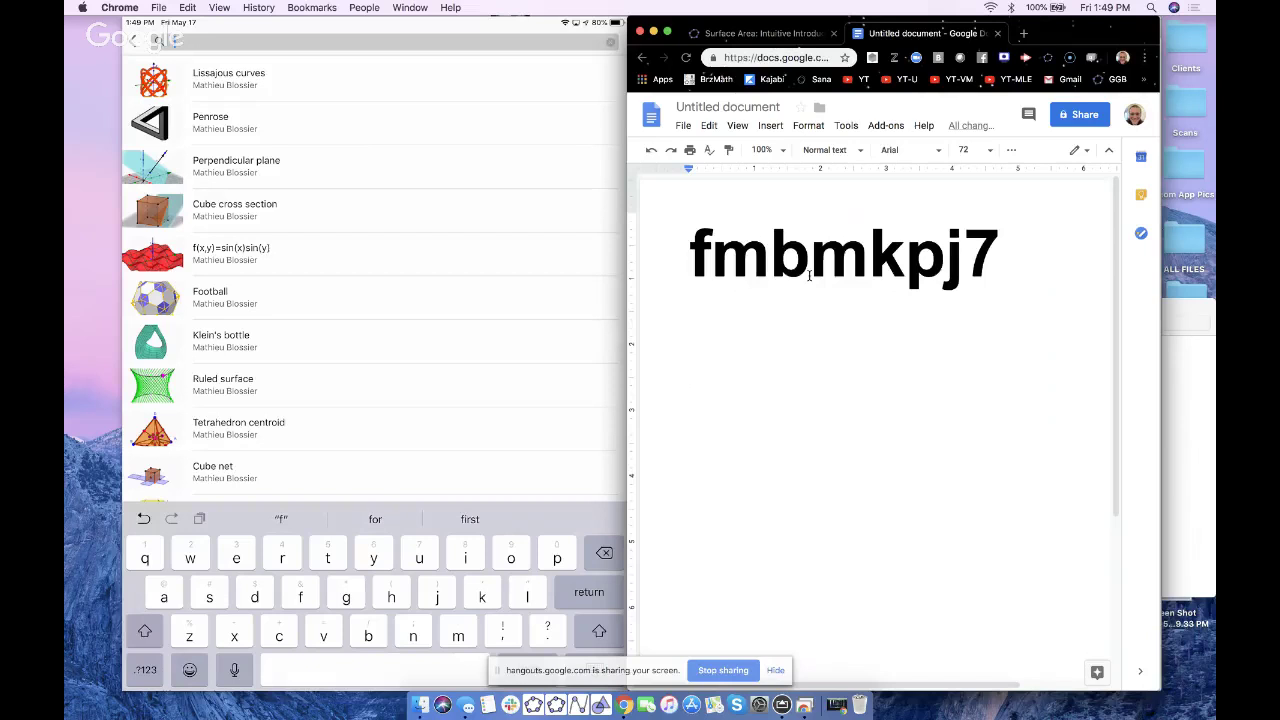
pyautogui.write('m')
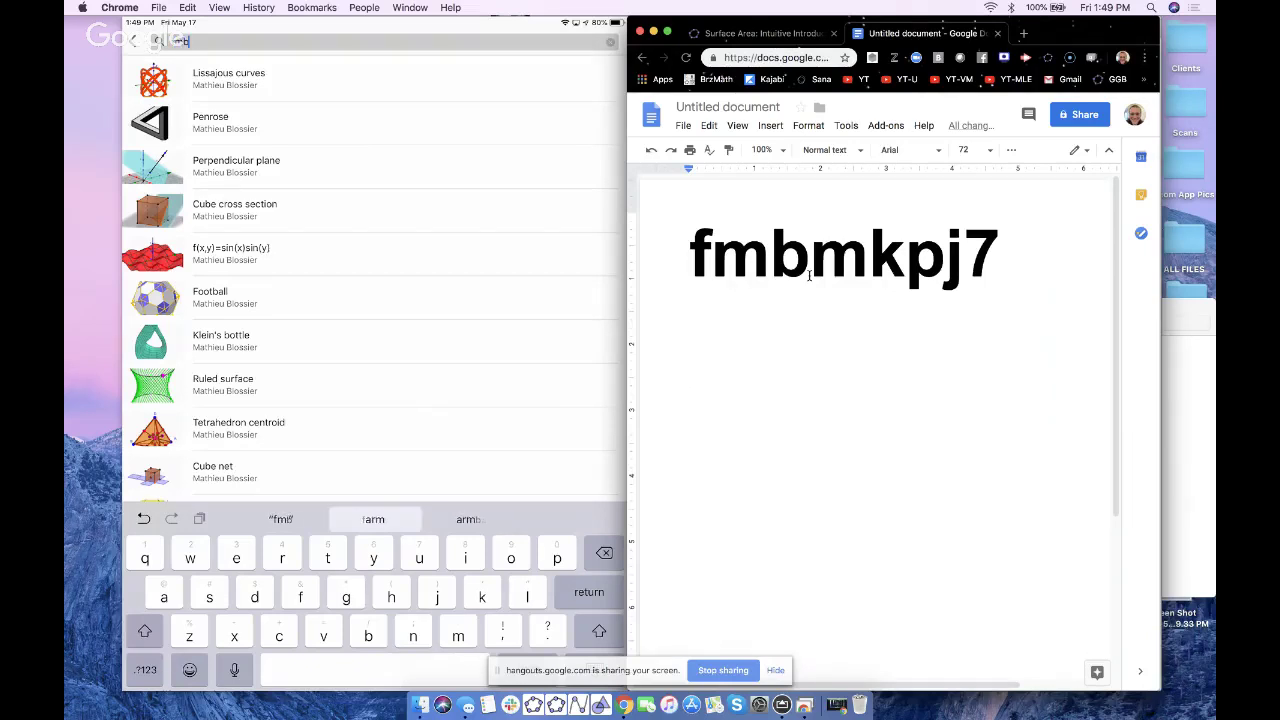
pyautogui.write('b')
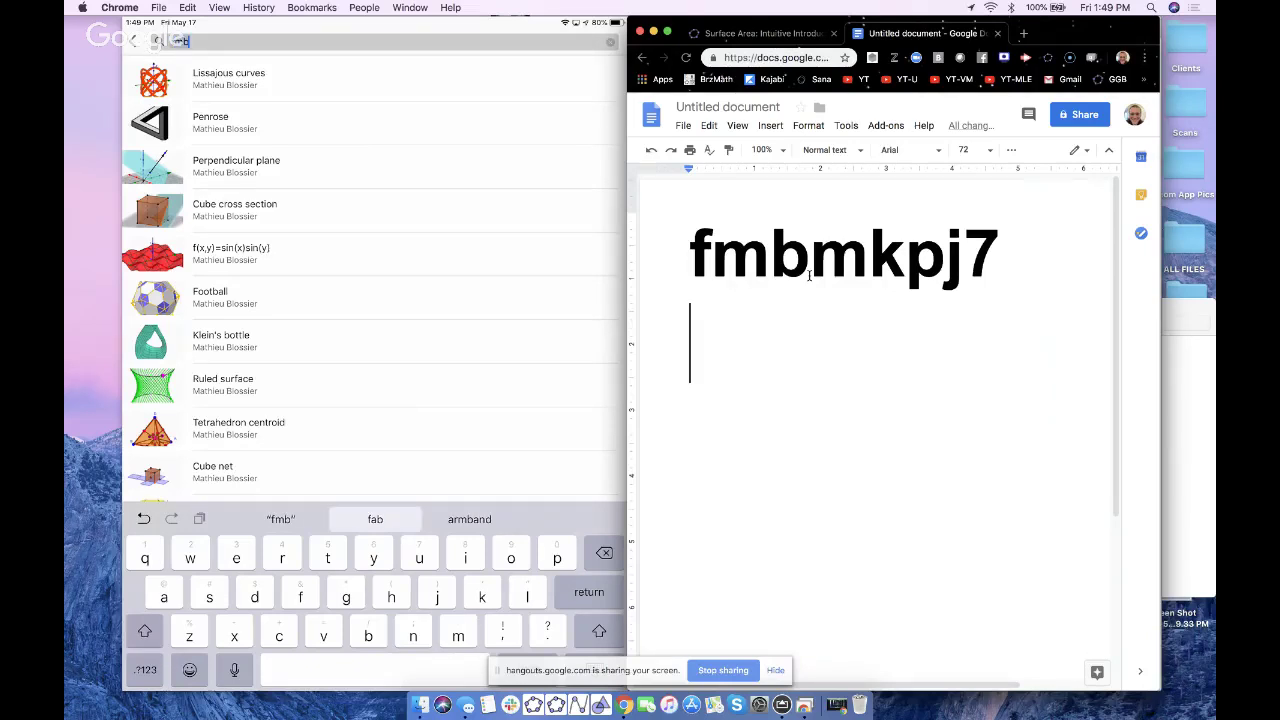
pyautogui.write('mkpj')
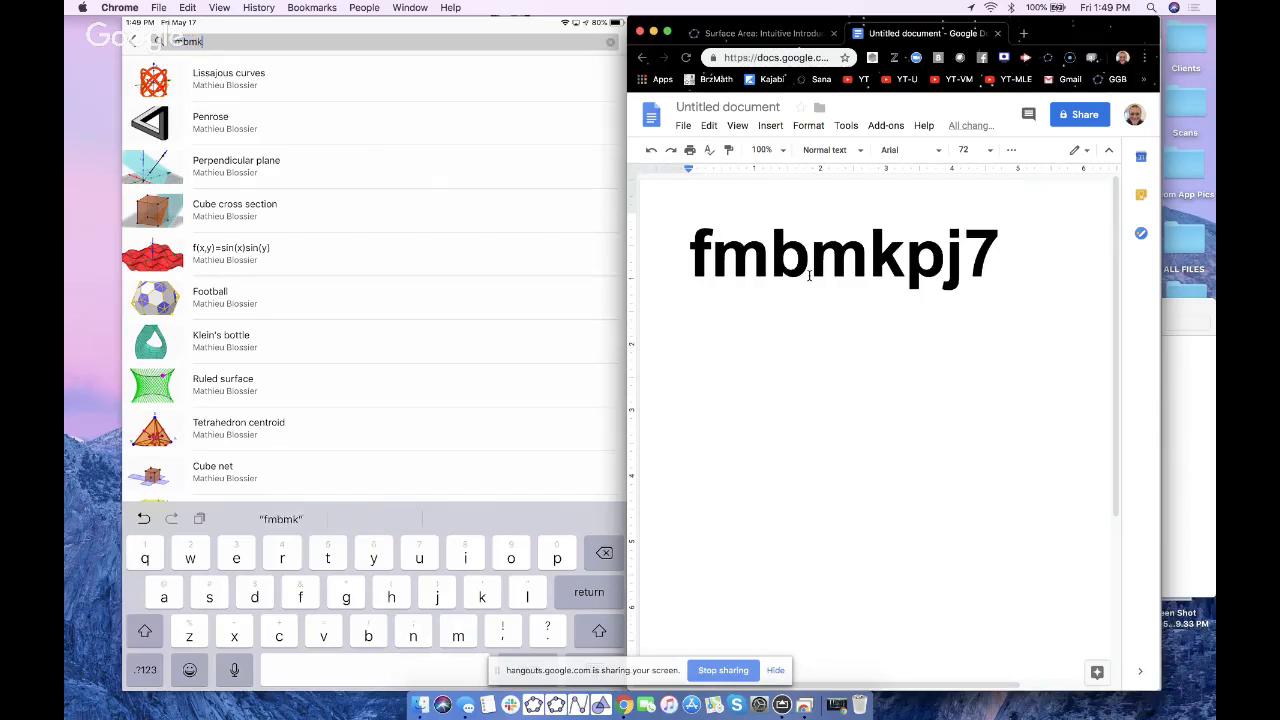
pyautogui.press('shift')
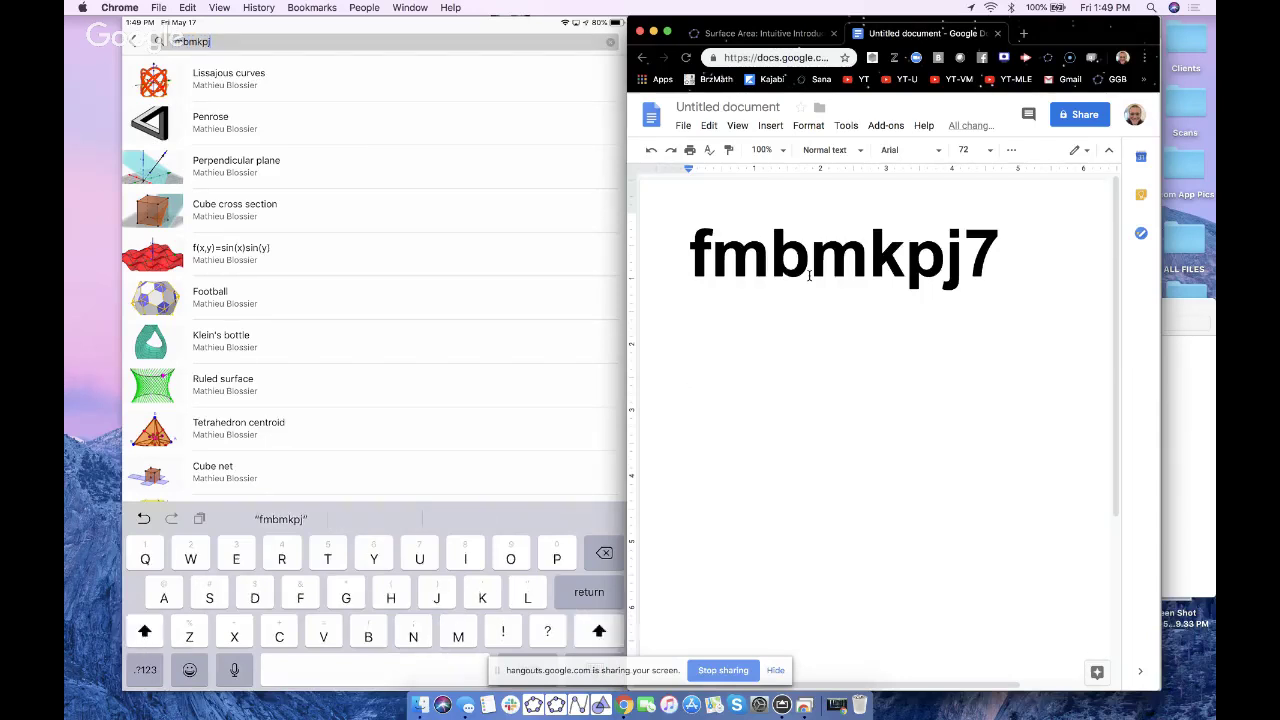
pyautogui.click(145, 669)
pyautogui.write('7')
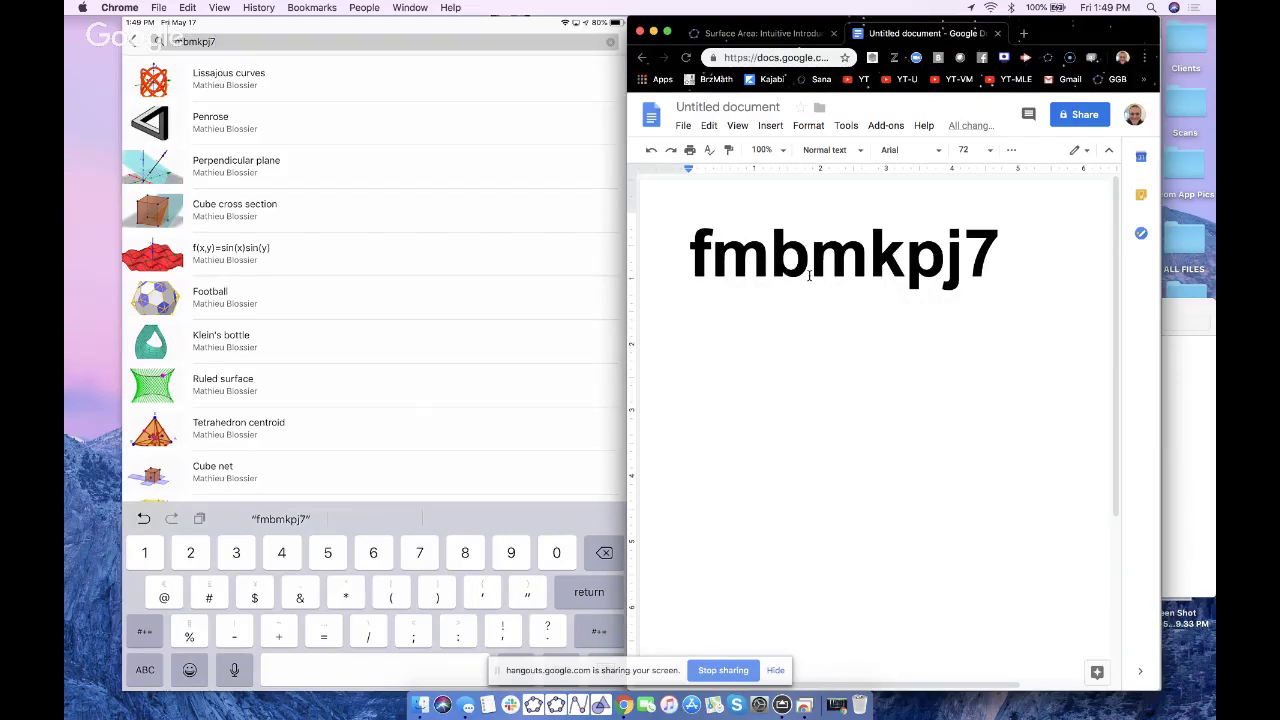
pyautogui.press('Return')
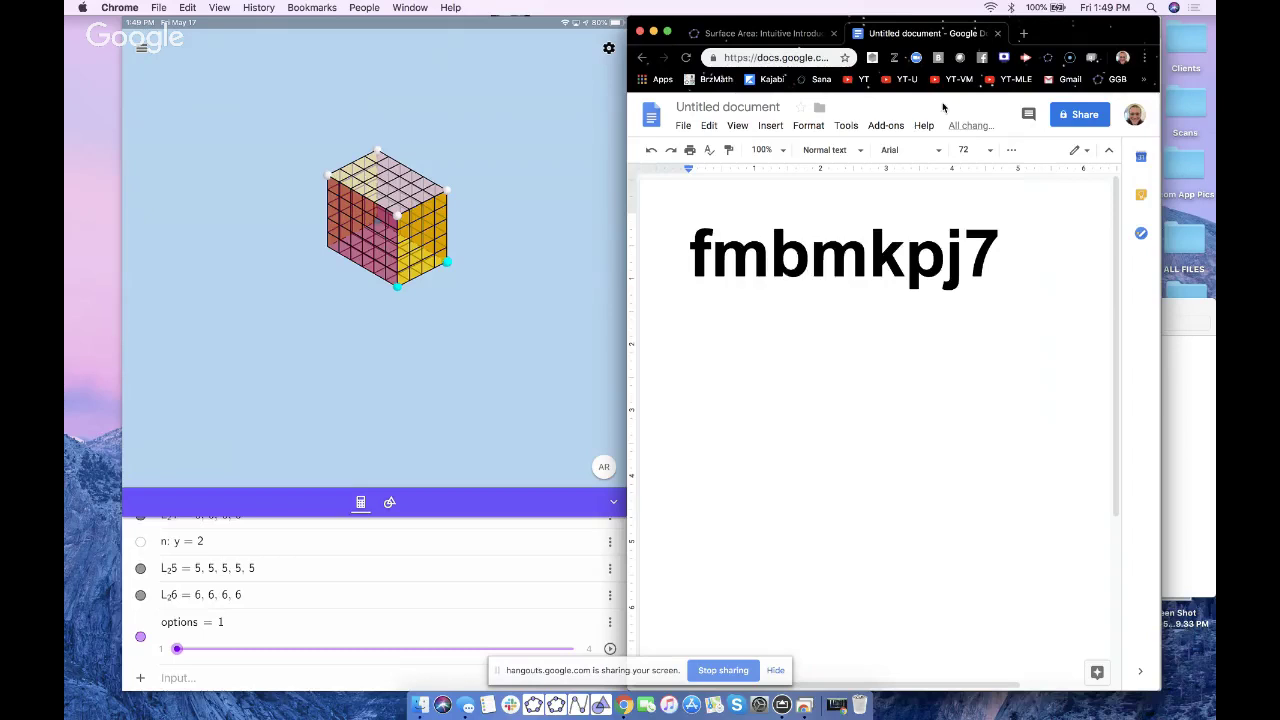
# Bring up the Surface Area activity page and scroll down to its Augmented Reality directions
pyautogui.click(748, 33)
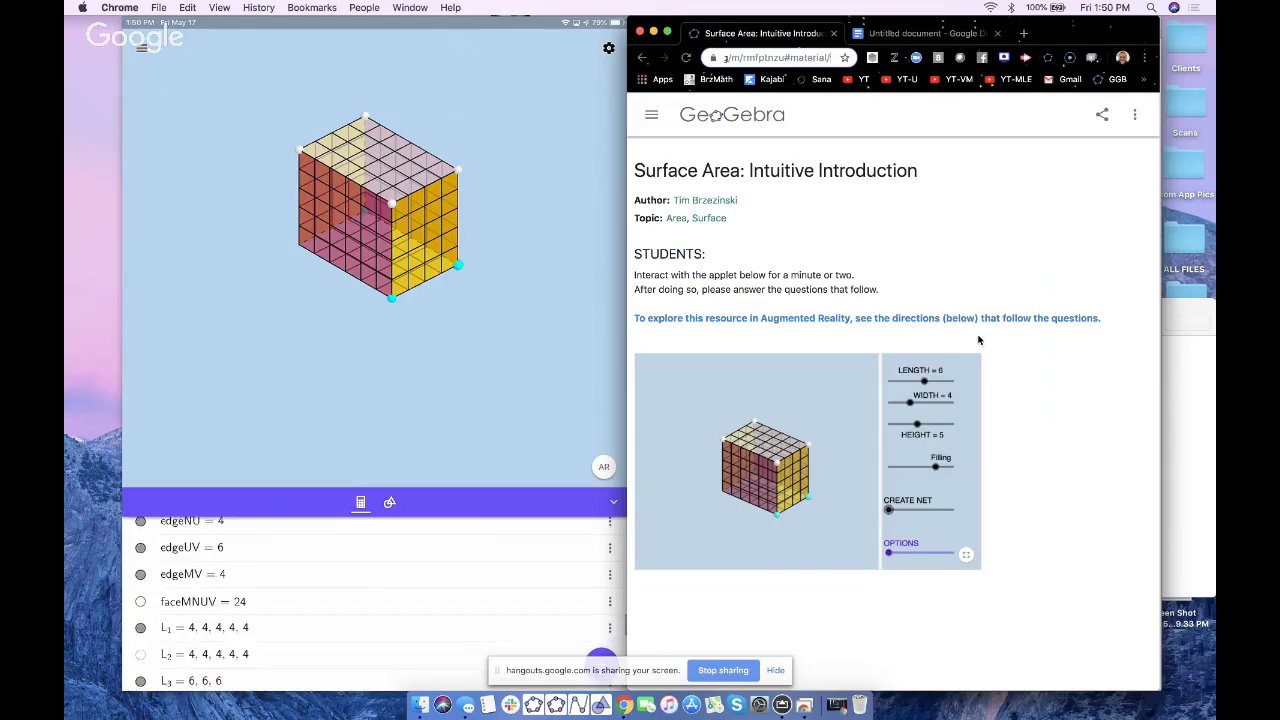
pyautogui.scroll(-10, 979, 340)
pyautogui.scroll(-5, 979, 340)
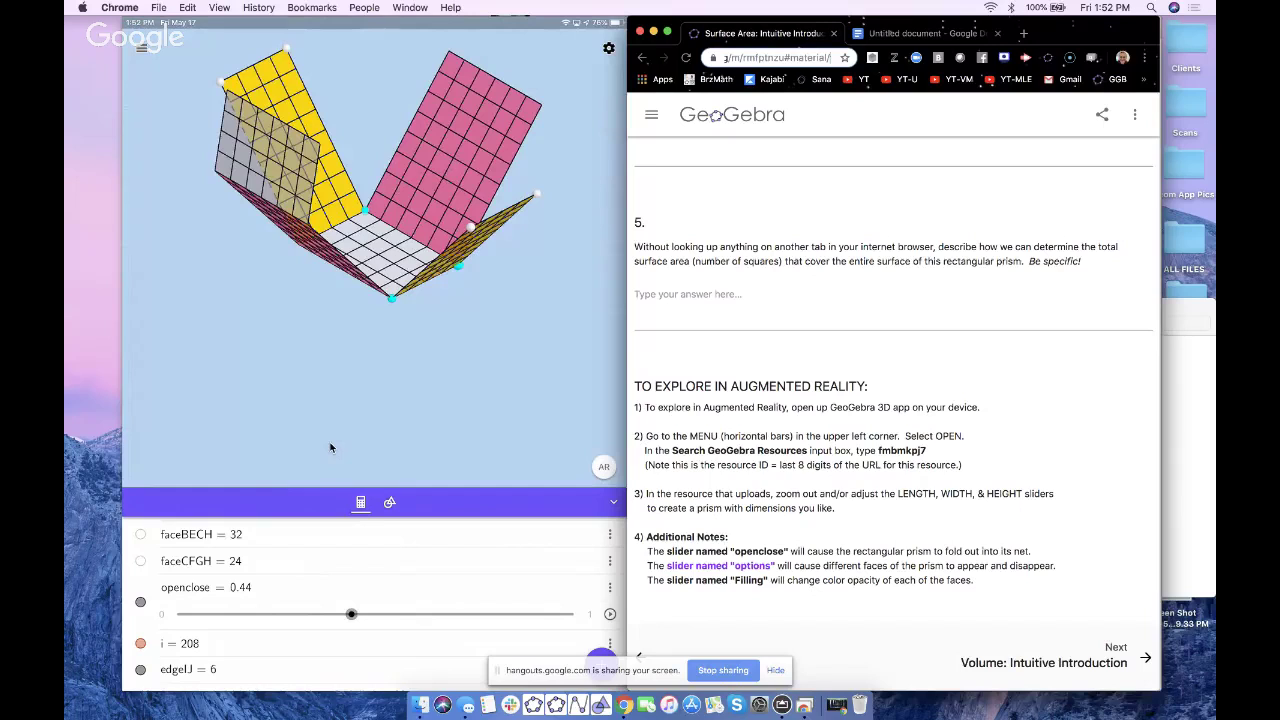
# Move and minimize the Chrome window to show the Chromebook launcher, then stop sharing
pyautogui.moveTo(1050, 32); pyautogui.dragTo(877, 510)
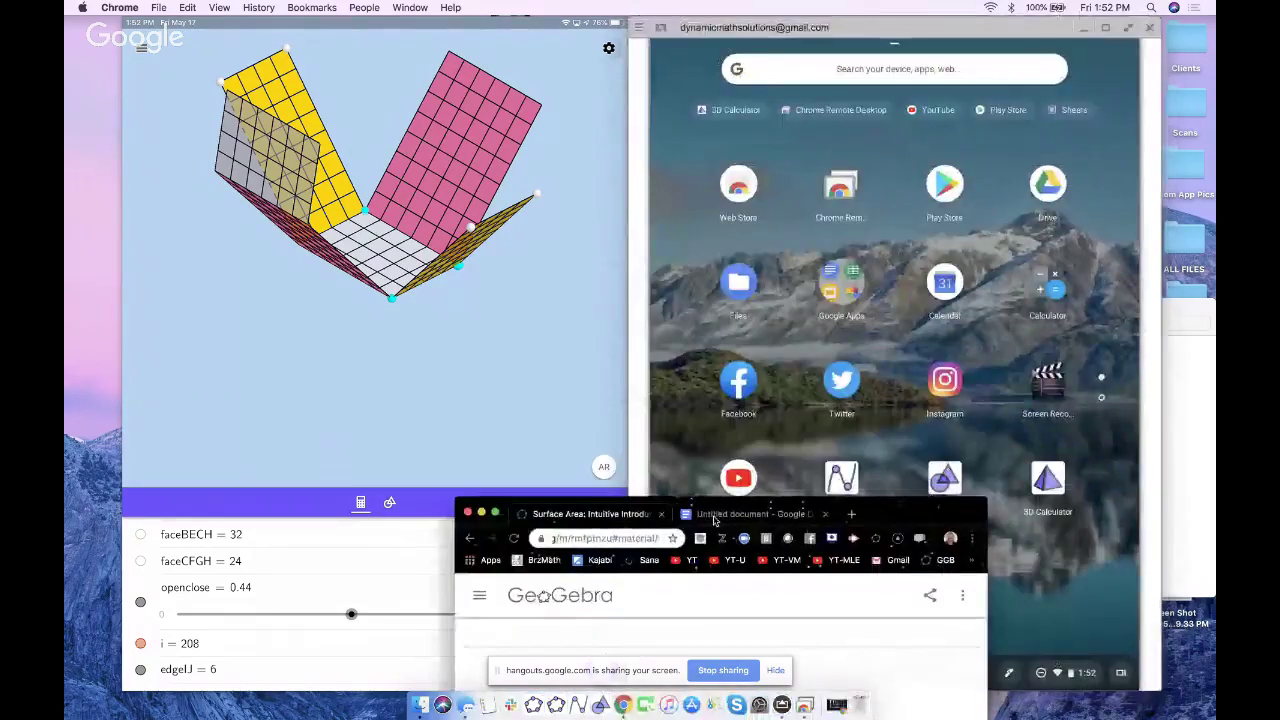
pyautogui.click(481, 513)
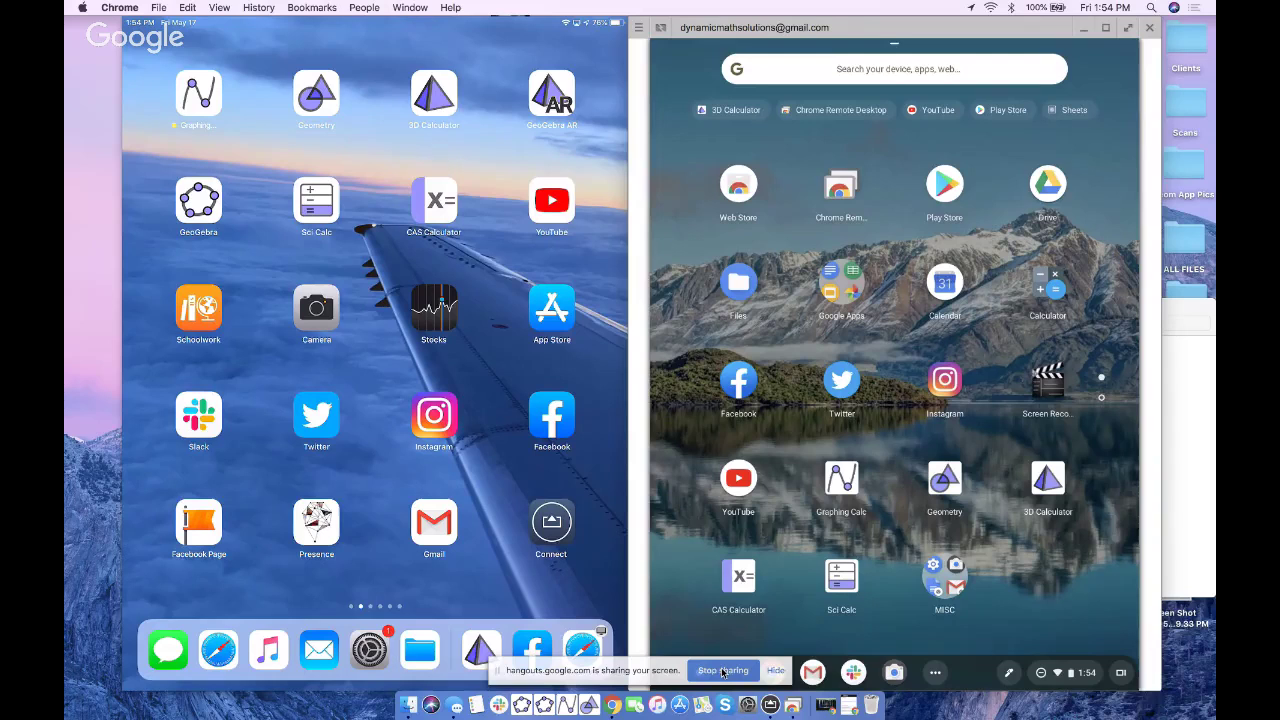
pyautogui.click(723, 671)
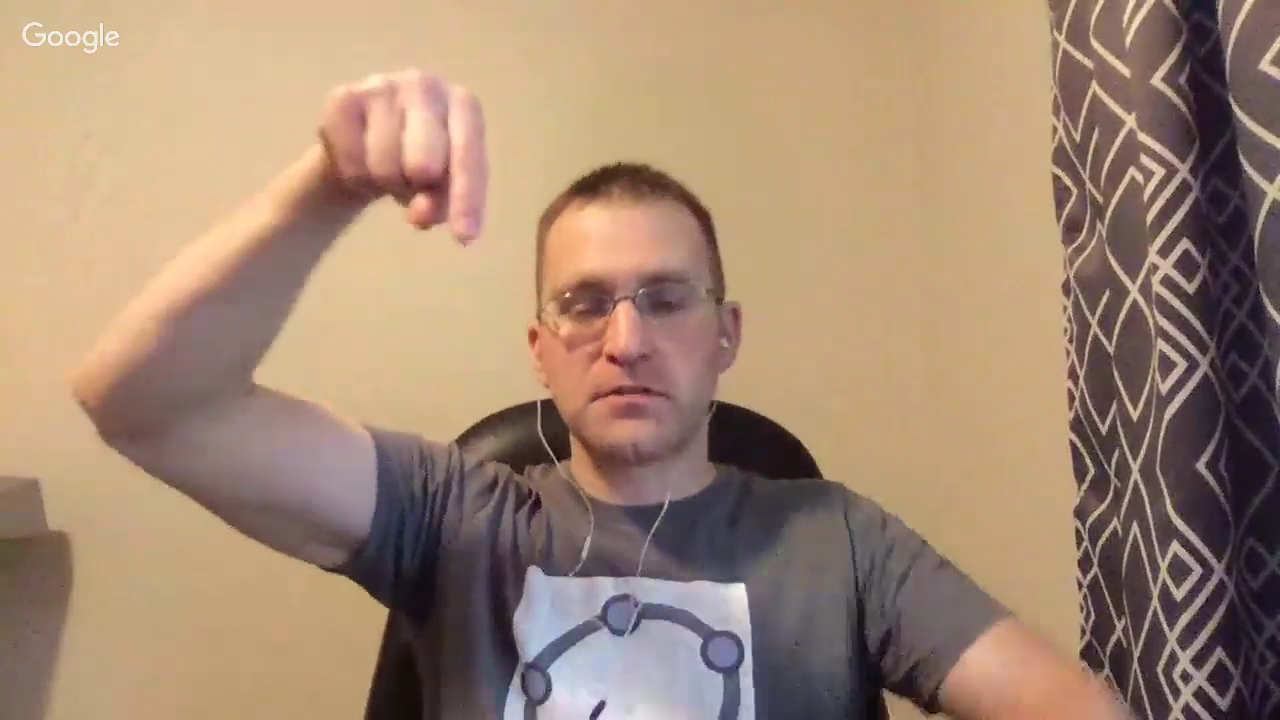